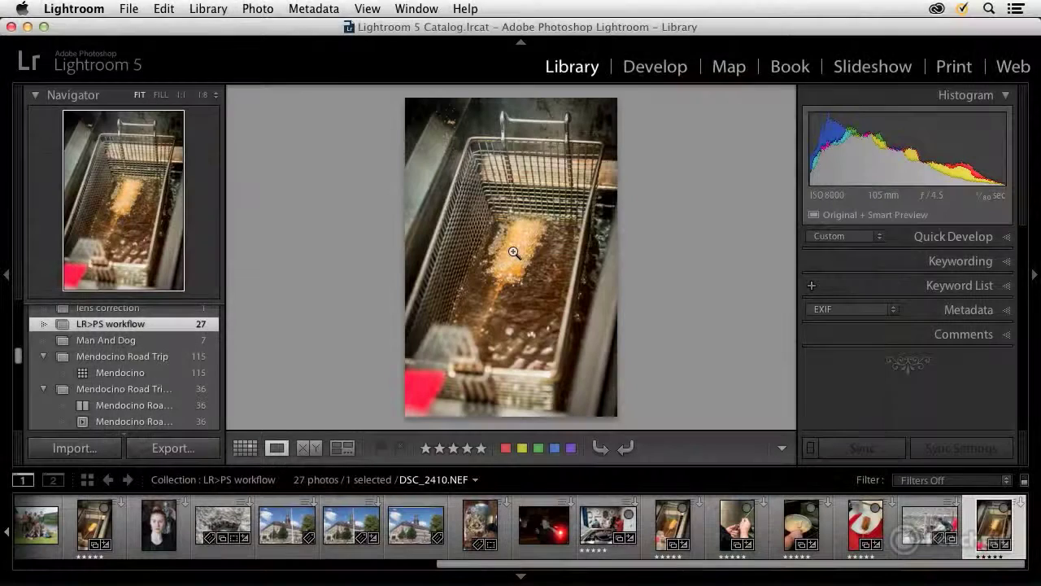
# Open the fryer basket photo DSC_2410.NEF from Lightroom 5 in Photoshop CC.
pyautogui.rightClick(514, 252)
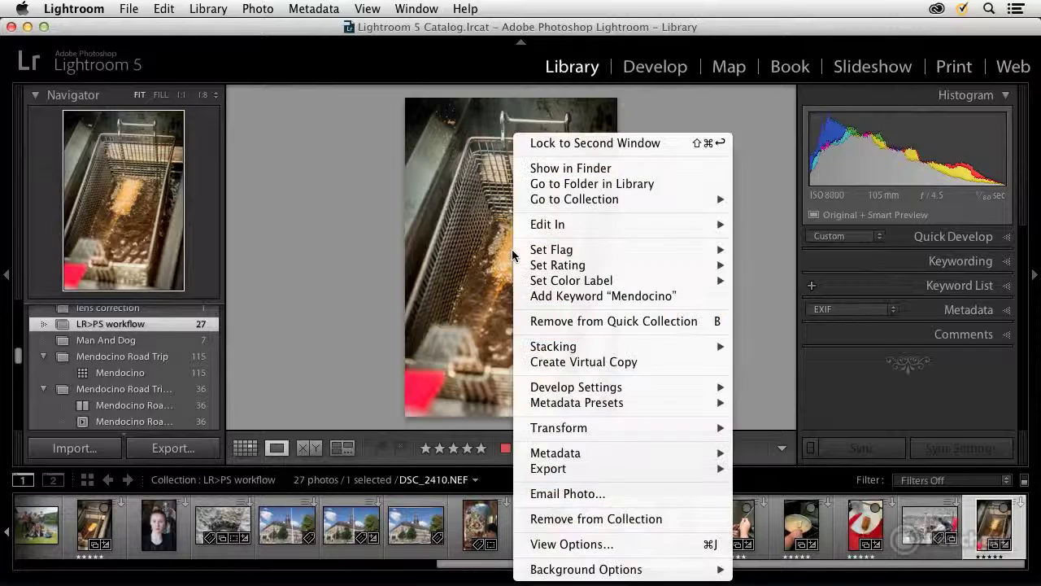
pyautogui.moveTo(549, 225)
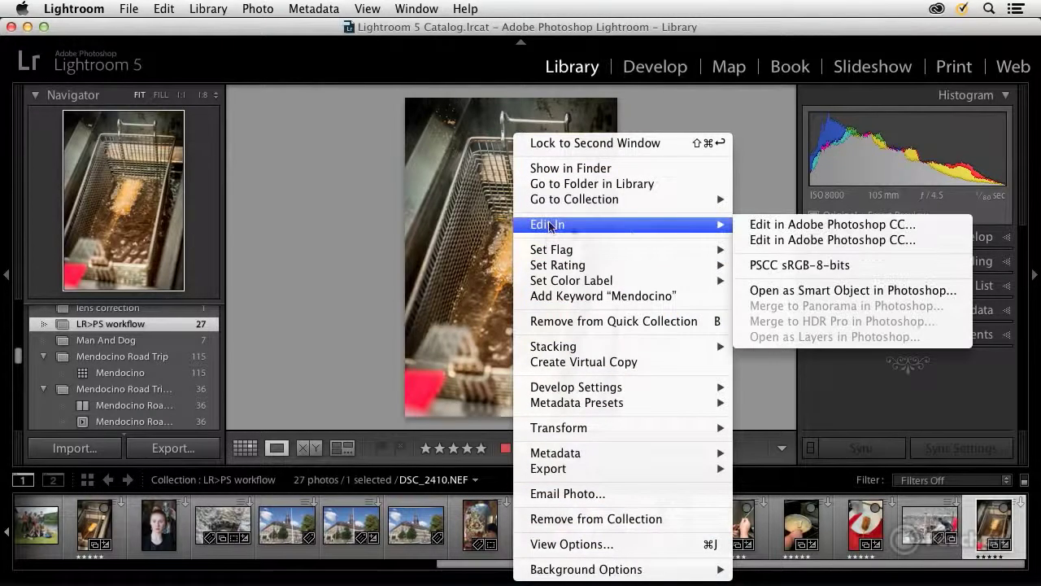
pyautogui.click(769, 224)
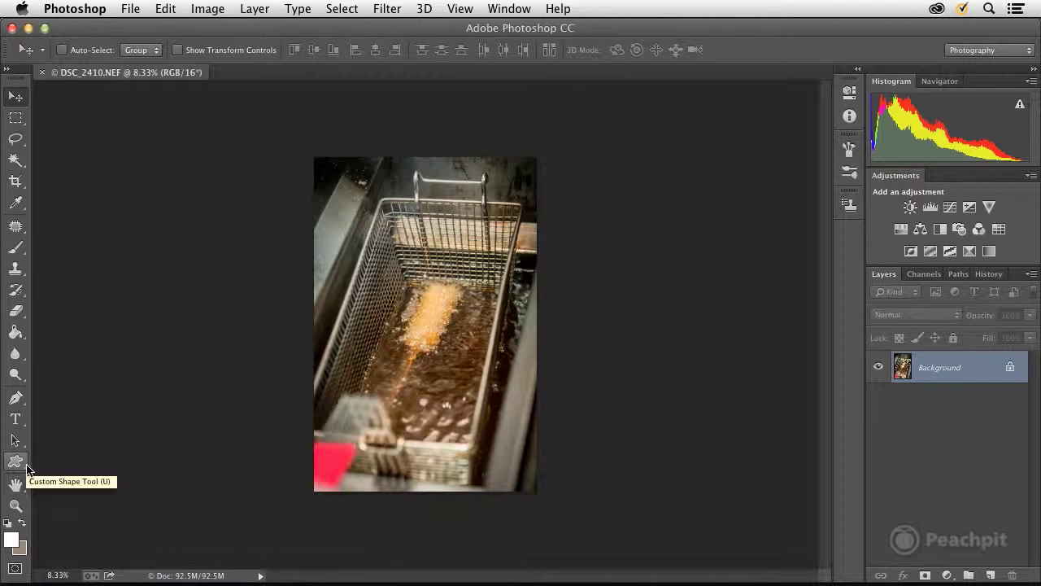
# Select the Custom Shape tool and replace the shape picker's library with the All set.
pyautogui.click(26, 467)
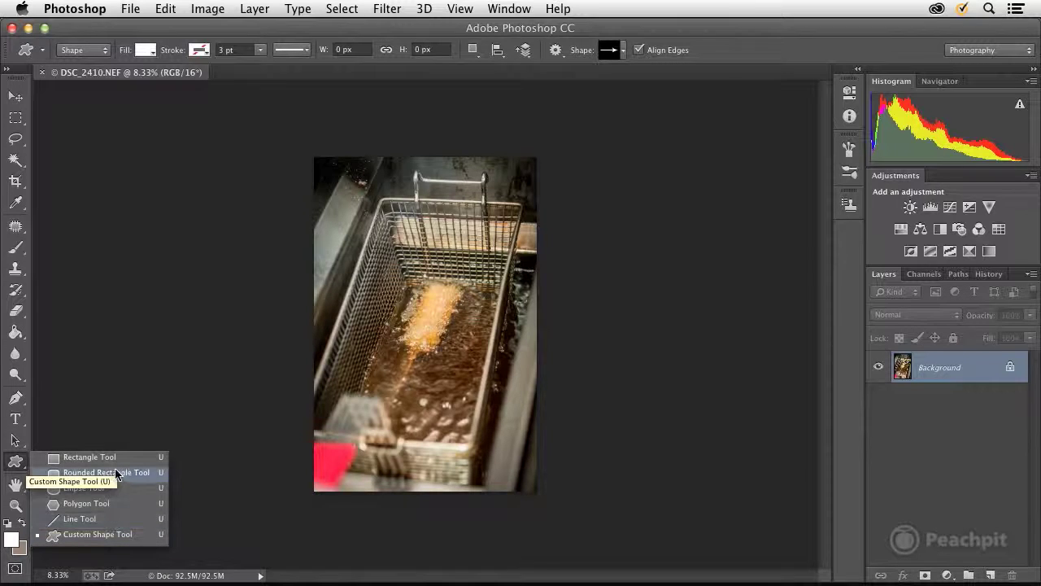
pyautogui.click(114, 534)
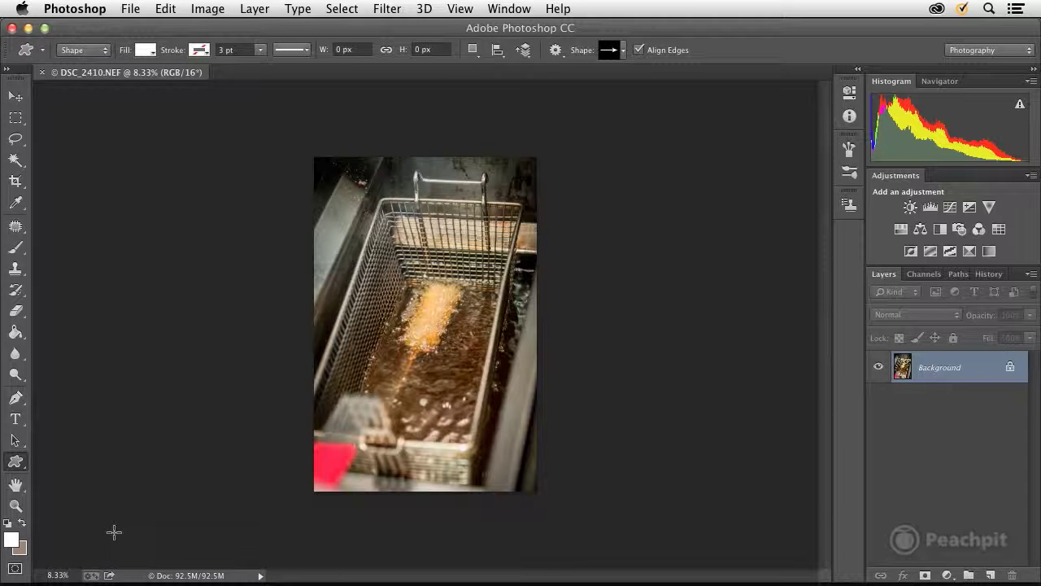
pyautogui.click(609, 51)
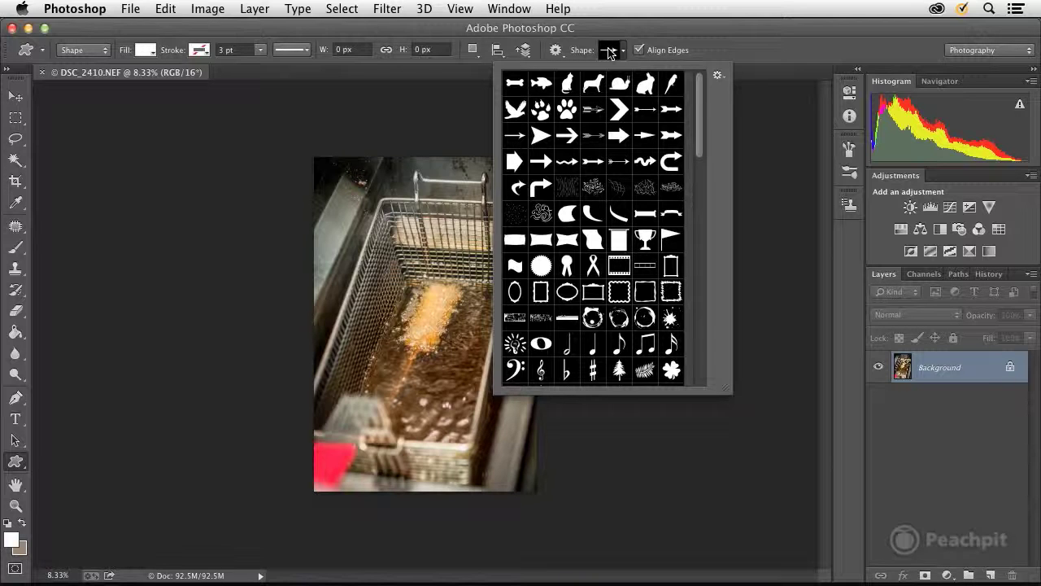
pyautogui.click(719, 77)
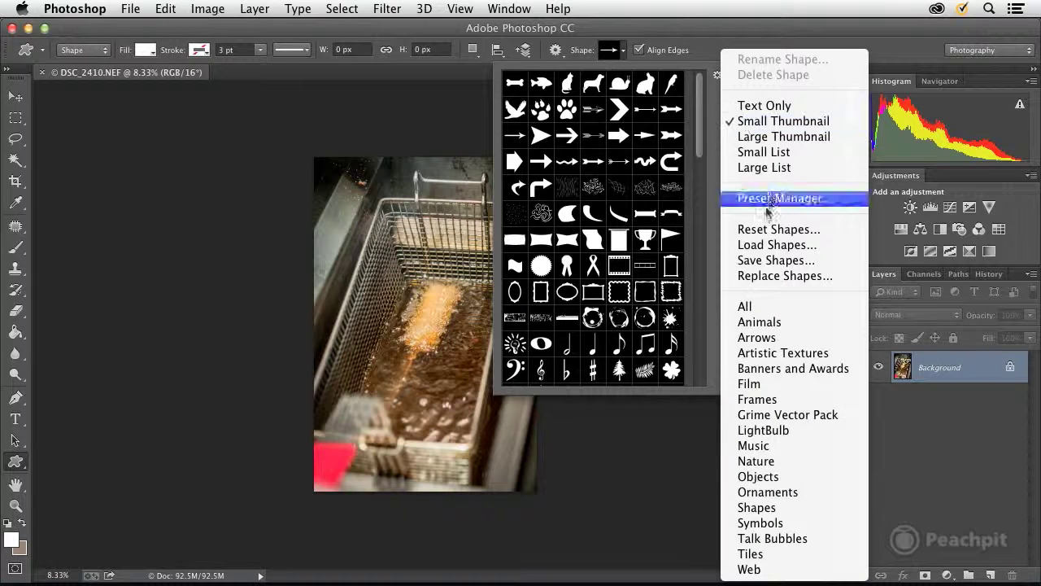
pyautogui.click(745, 305)
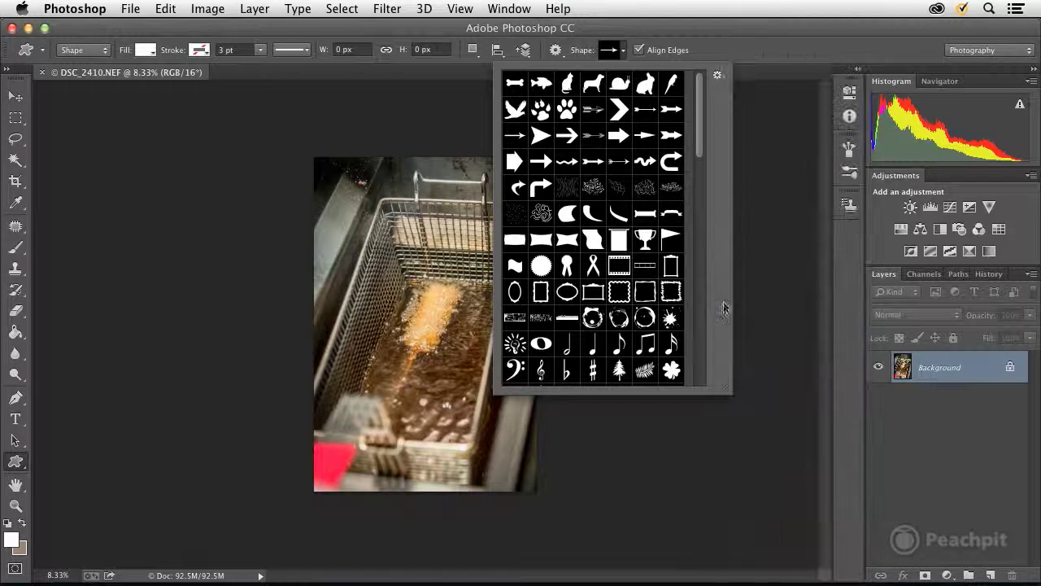
pyautogui.click(649, 233)
pyautogui.scroll(-15, 588, 159)
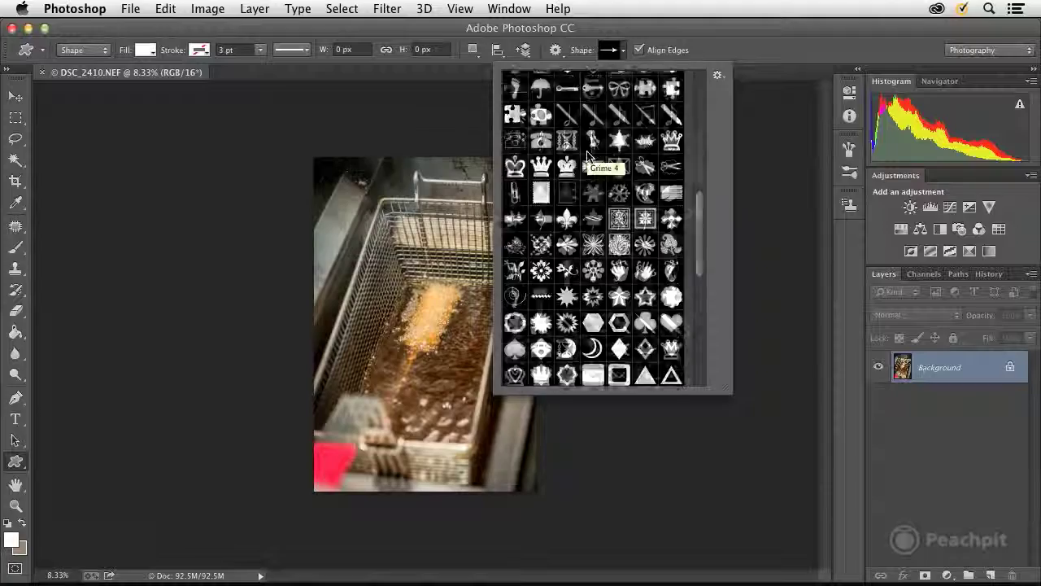
pyautogui.scroll(15, 588, 159)
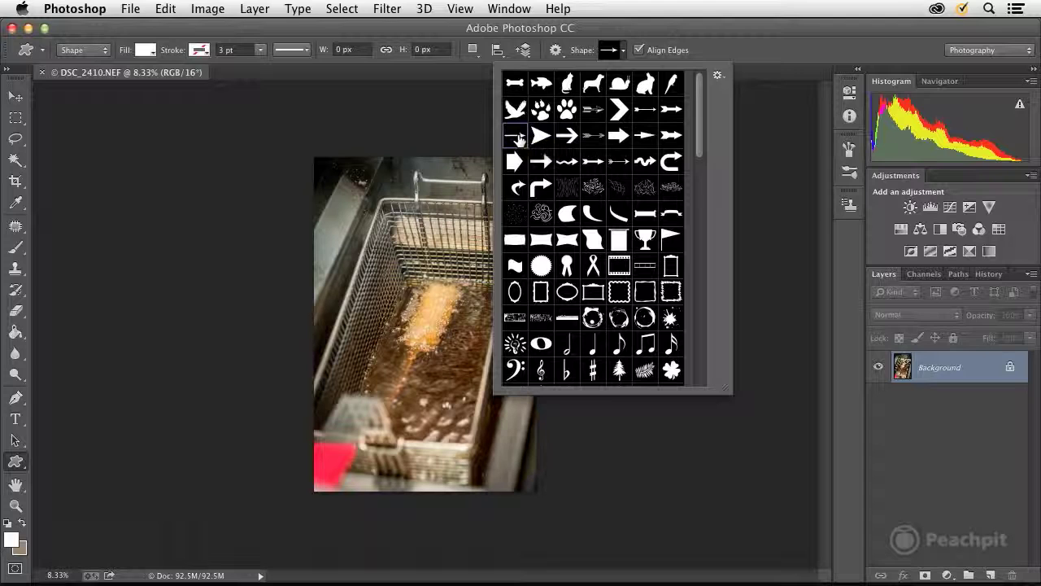
# Set the shape fill to red ff0000 and drag a right-pointing arrow across the basket's top.
pyautogui.click(146, 52)
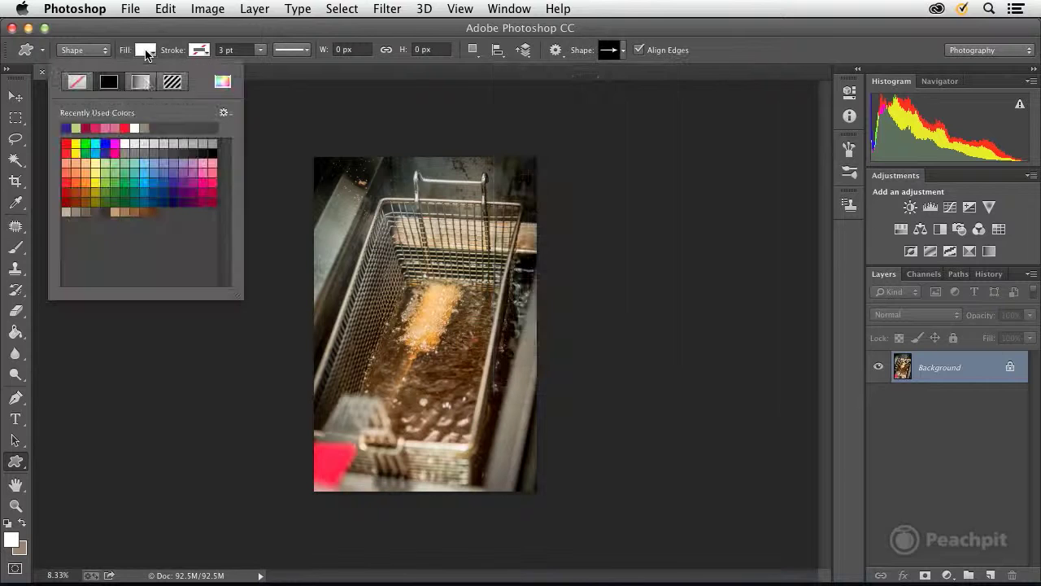
pyautogui.click(212, 172)
pyautogui.click(66, 144)
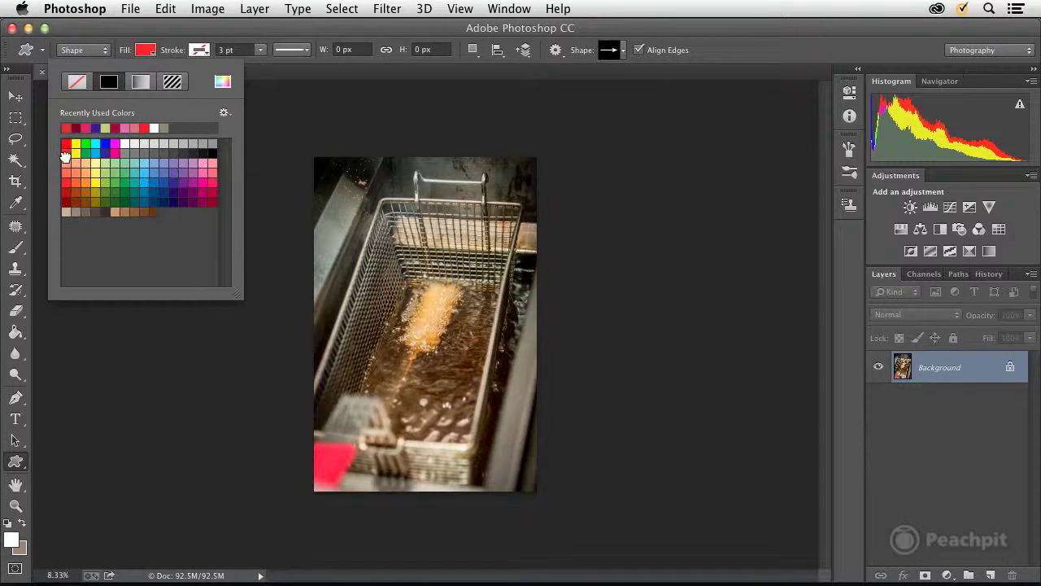
pyautogui.click(335, 198)
pyautogui.moveTo(335, 199); pyautogui.dragTo(467, 243)
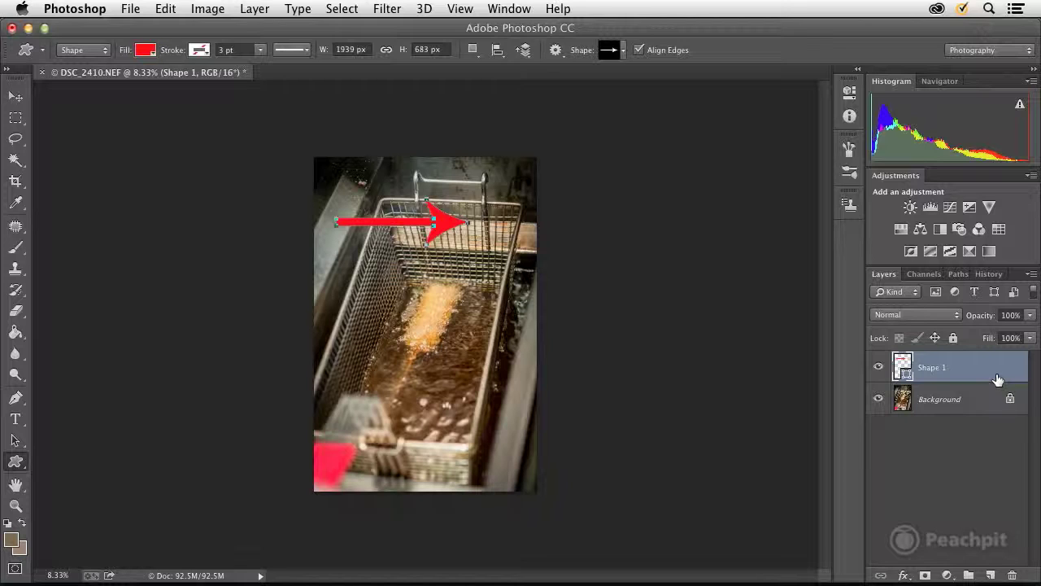
pyautogui.doubleClick(901, 363)
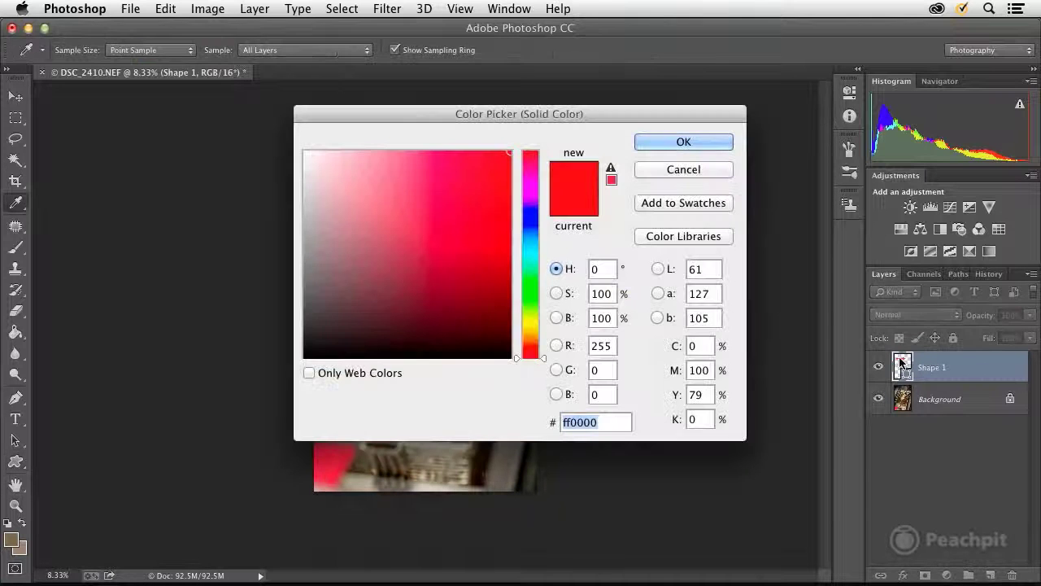
pyautogui.click(690, 172)
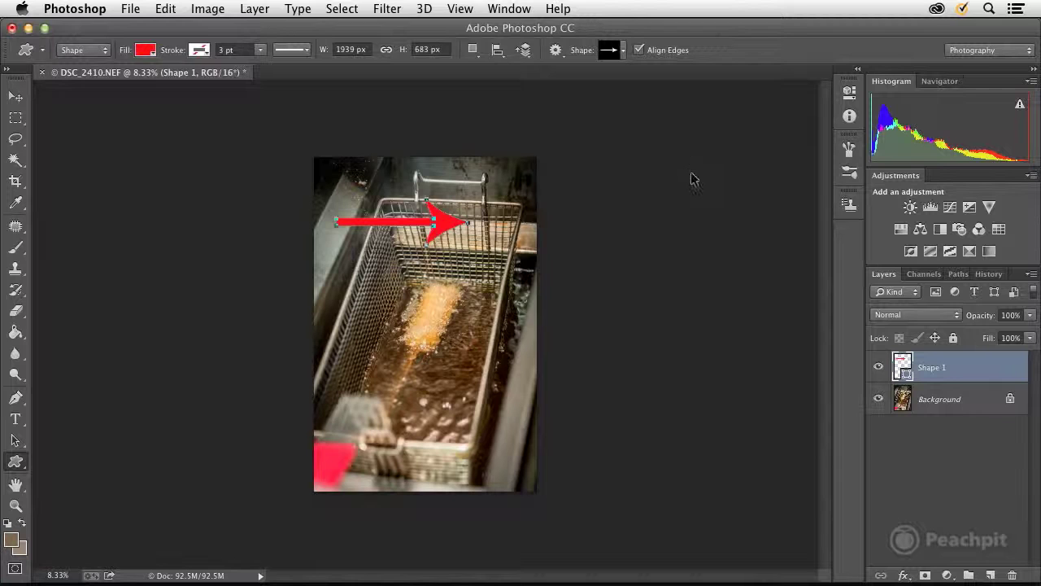
# Scale, rotate and move the arrow to point diagonally down from the top-left at the food.
pyautogui.hotkey('ctrl', 't')
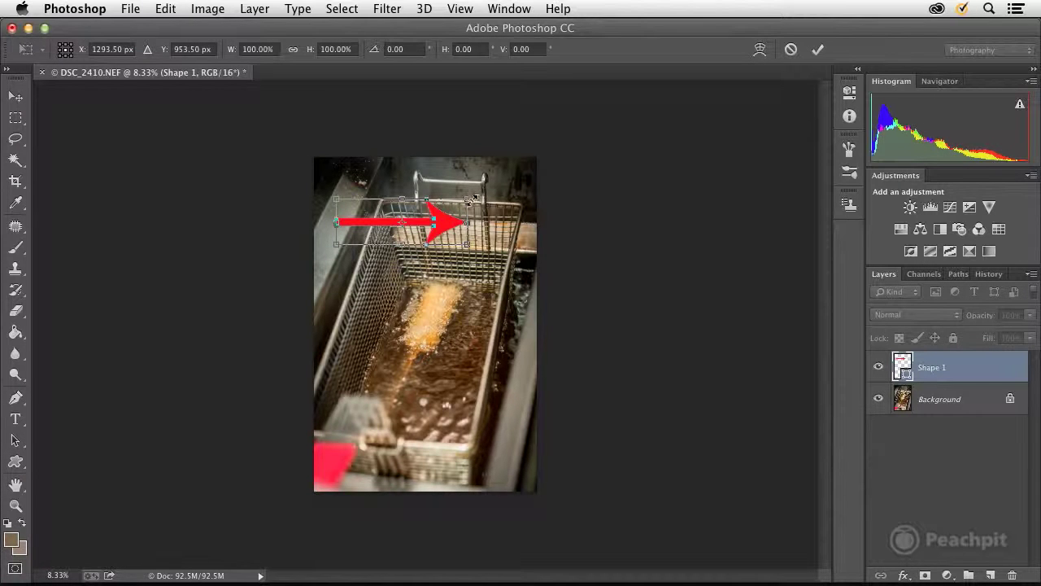
pyautogui.moveTo(474, 199); pyautogui.dragTo(496, 203)
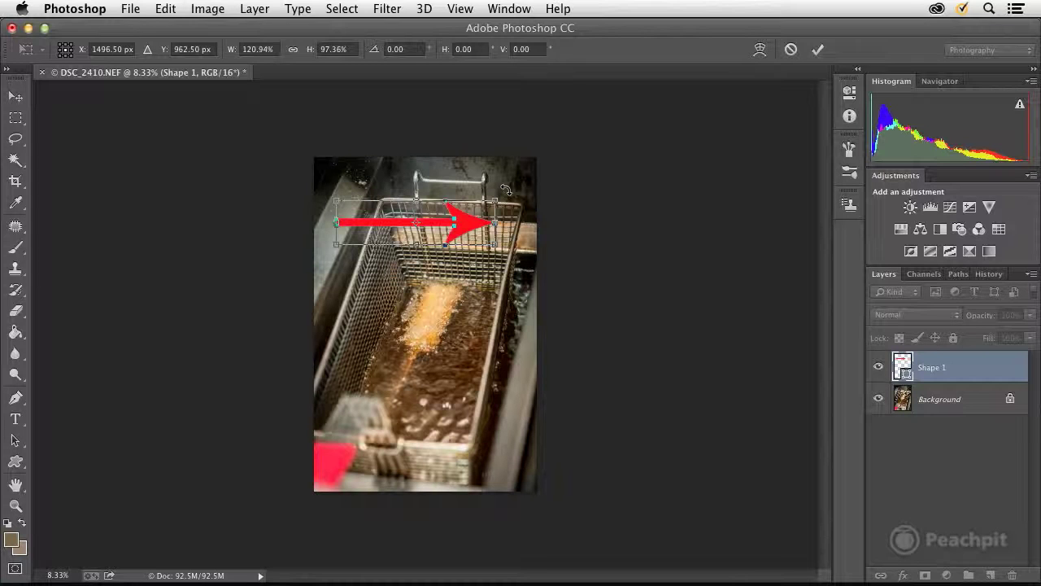
pyautogui.moveTo(506, 190); pyautogui.dragTo(529, 244)
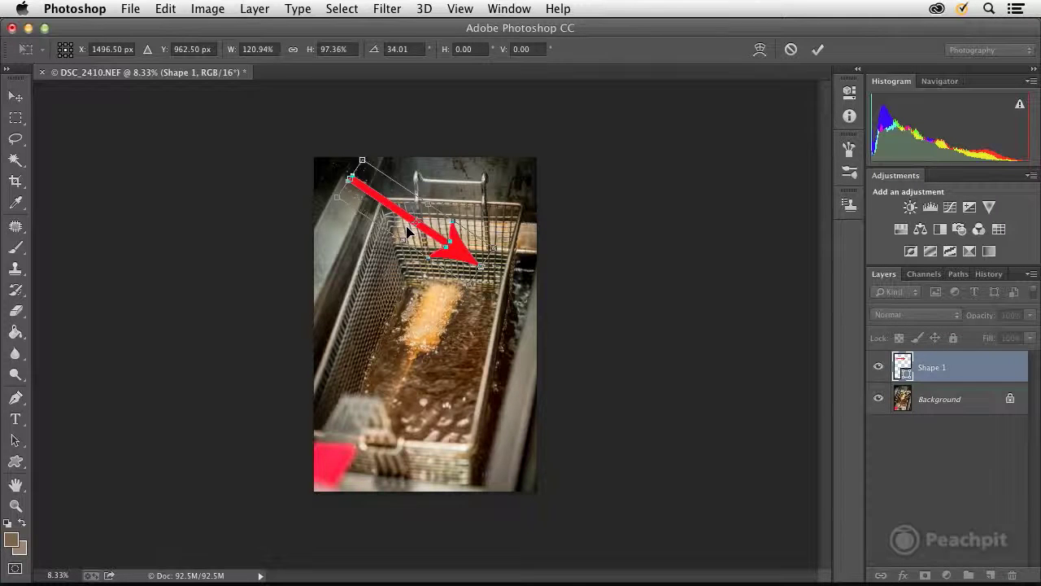
pyautogui.moveTo(406, 232); pyautogui.dragTo(374, 229)
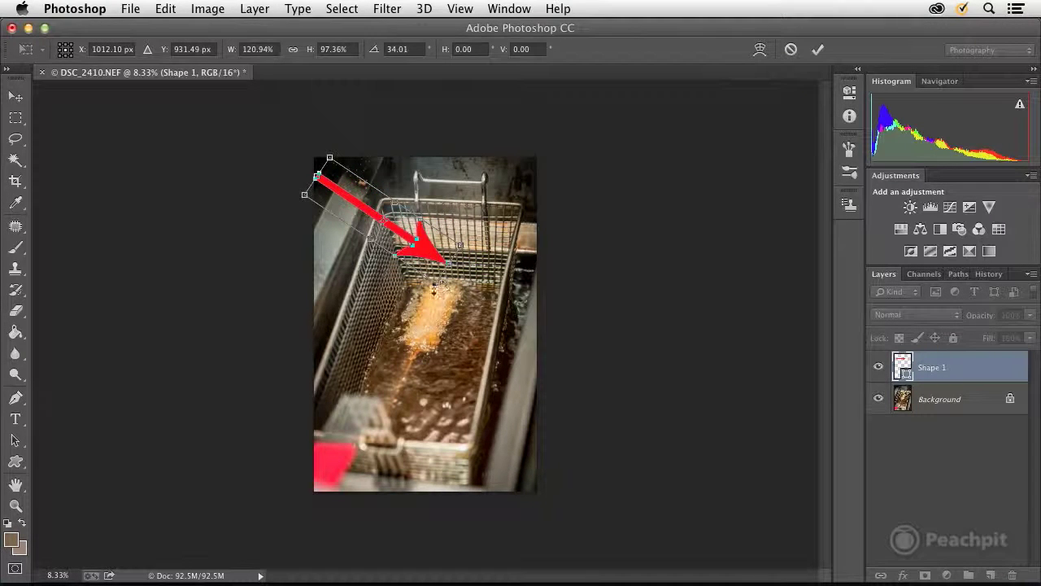
pyautogui.moveTo(436, 286); pyautogui.dragTo(415, 248)
pyautogui.moveTo(330, 157); pyautogui.dragTo(353, 152)
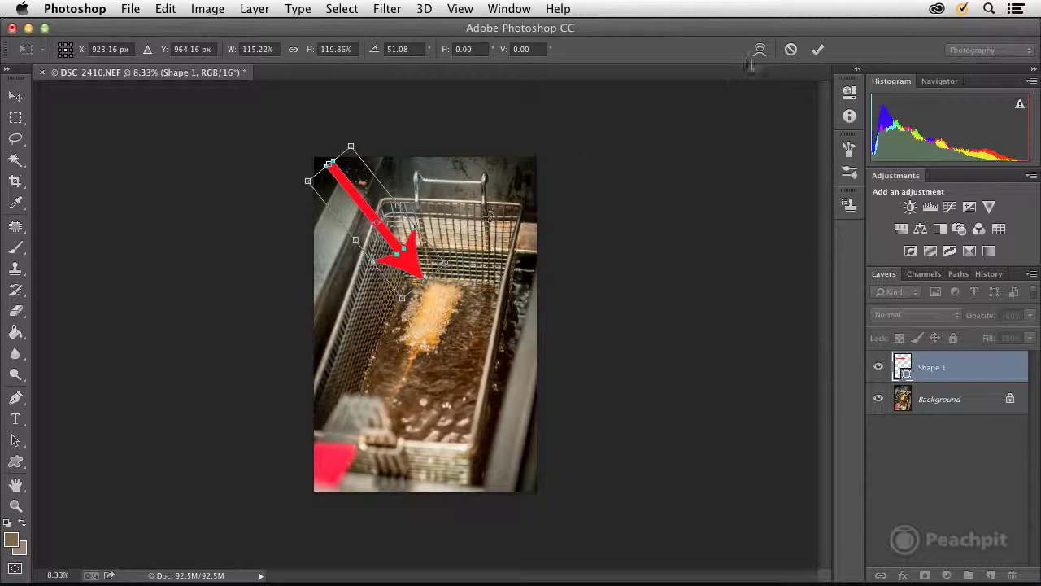
pyautogui.click(819, 49)
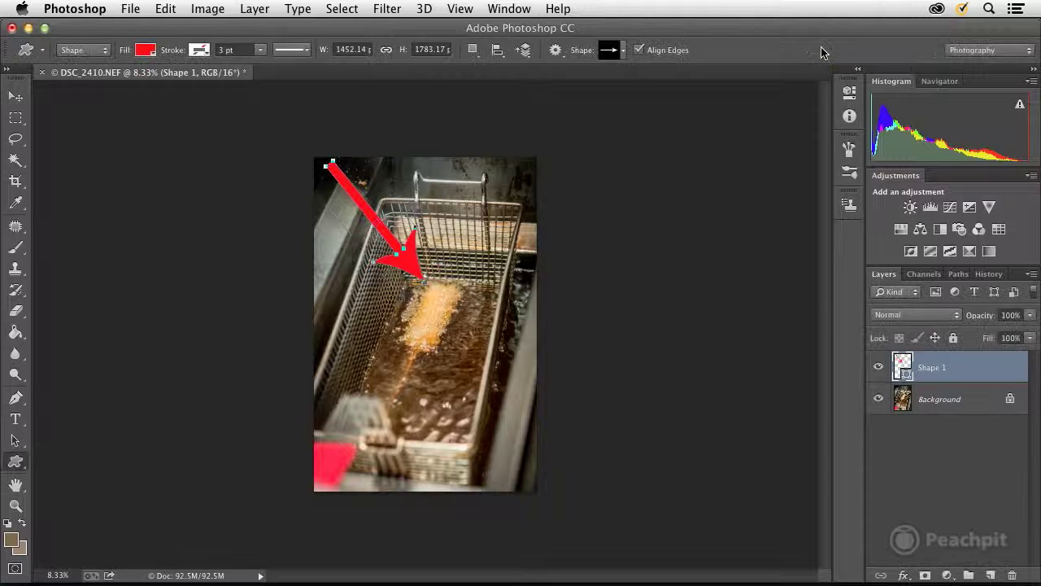
# Give the Shape 1 arrow a drop shadow with 83% opacity and 50 px distance.
pyautogui.rightClick(908, 372)
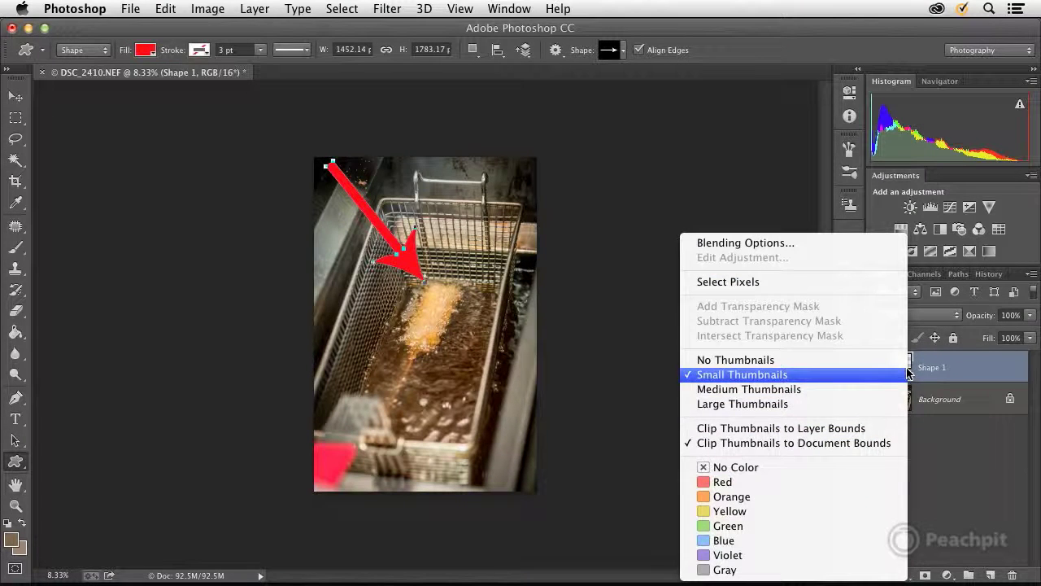
pyautogui.click(797, 244)
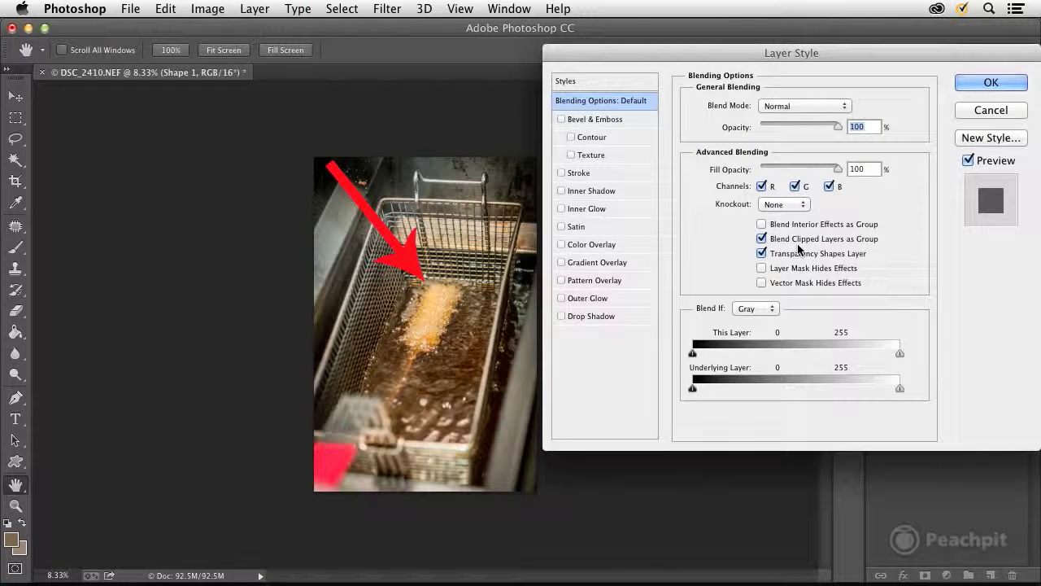
pyautogui.click(559, 316)
pyautogui.click(577, 317)
pyautogui.press('Up')
pyautogui.press('Up')
pyautogui.press('Up')
pyautogui.press('Up')
pyautogui.press('Up')
pyautogui.press('Up')
pyautogui.press('Up')
pyautogui.press('Up')
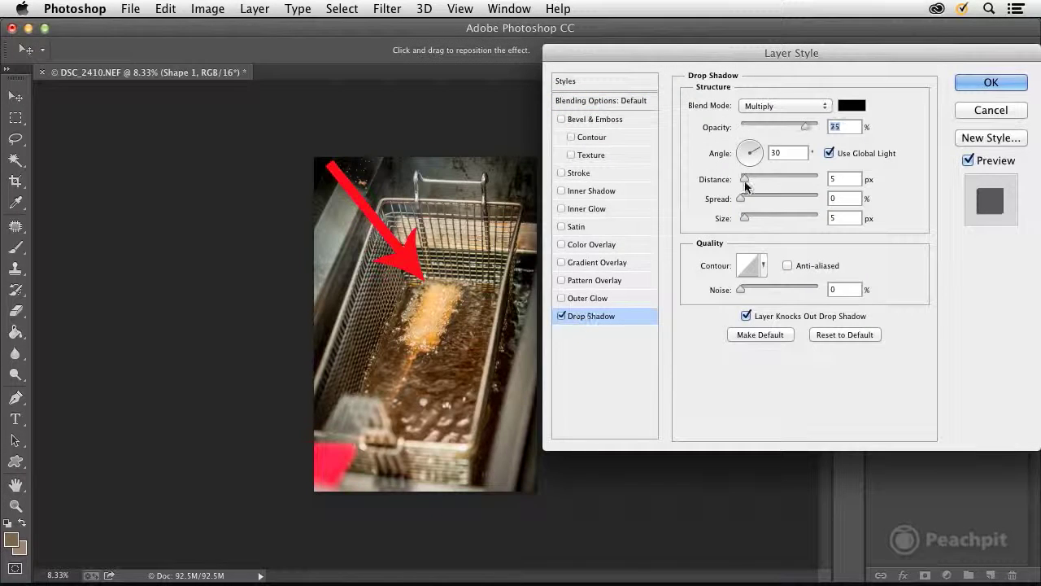
pyautogui.moveTo(744, 178); pyautogui.dragTo(779, 176)
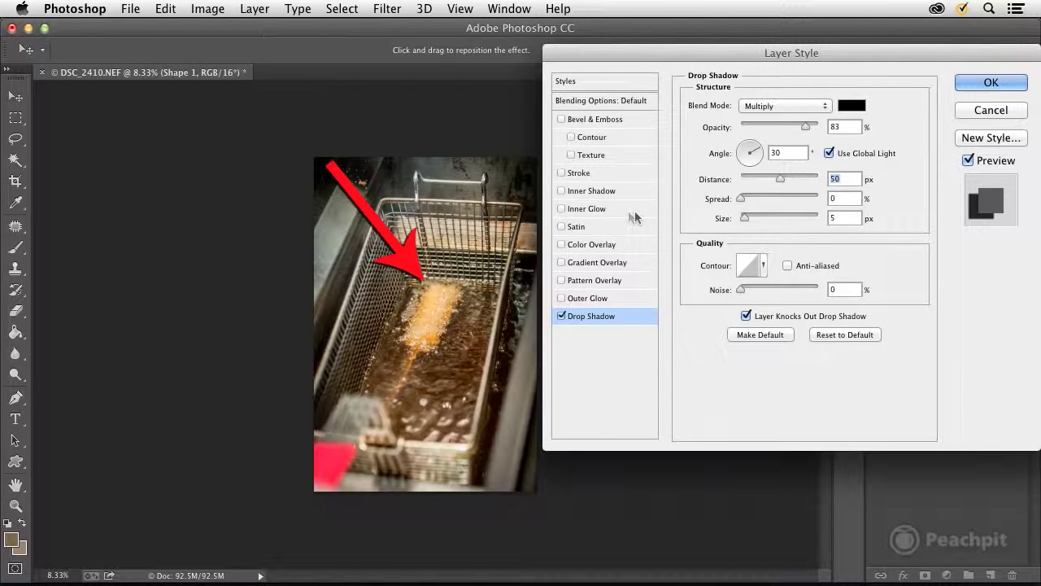
# Add a 407% depth Bevel & Emboss and a 35 px stroke, then apply the styles.
pyautogui.click(561, 119)
pyautogui.click(586, 119)
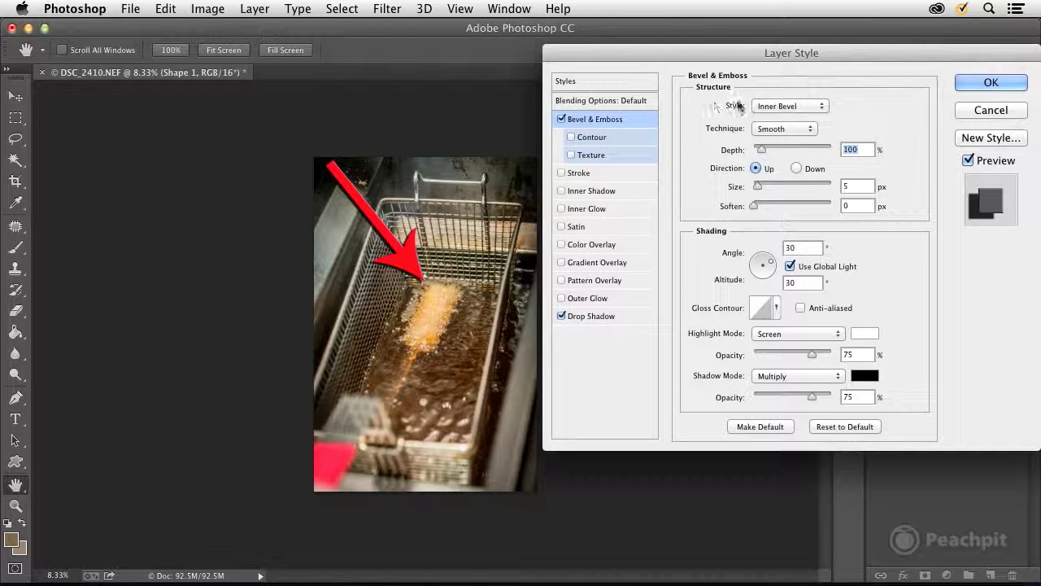
pyautogui.moveTo(772, 149); pyautogui.dragTo(784, 149)
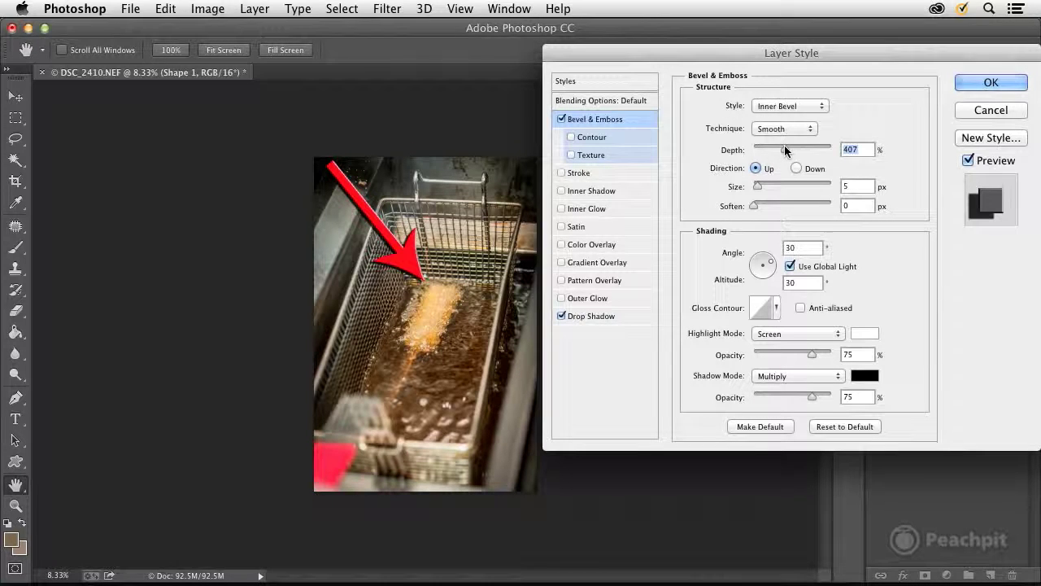
pyautogui.click(561, 173)
pyautogui.click(579, 172)
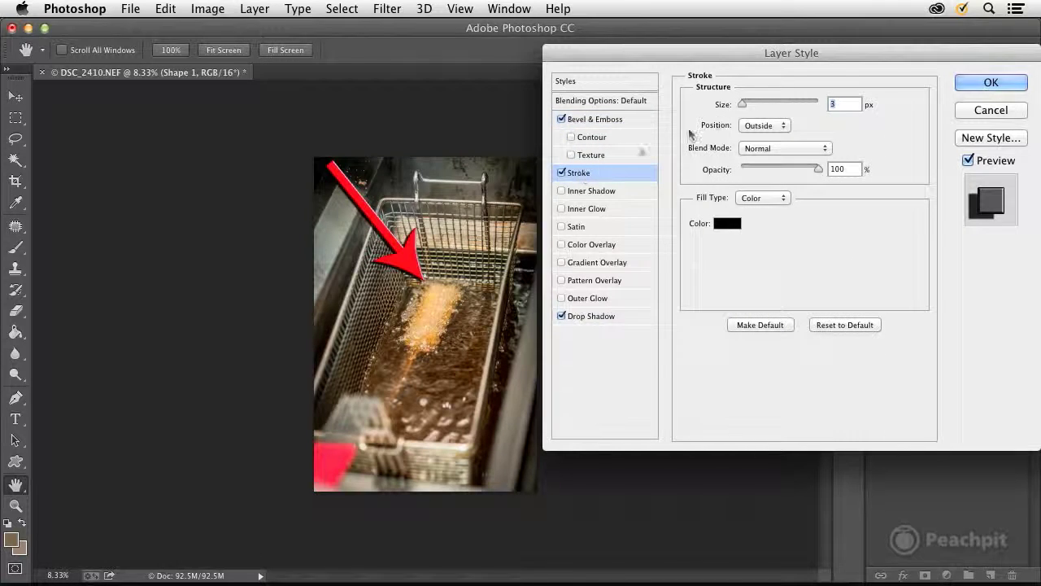
pyautogui.moveTo(734, 104); pyautogui.dragTo(756, 100)
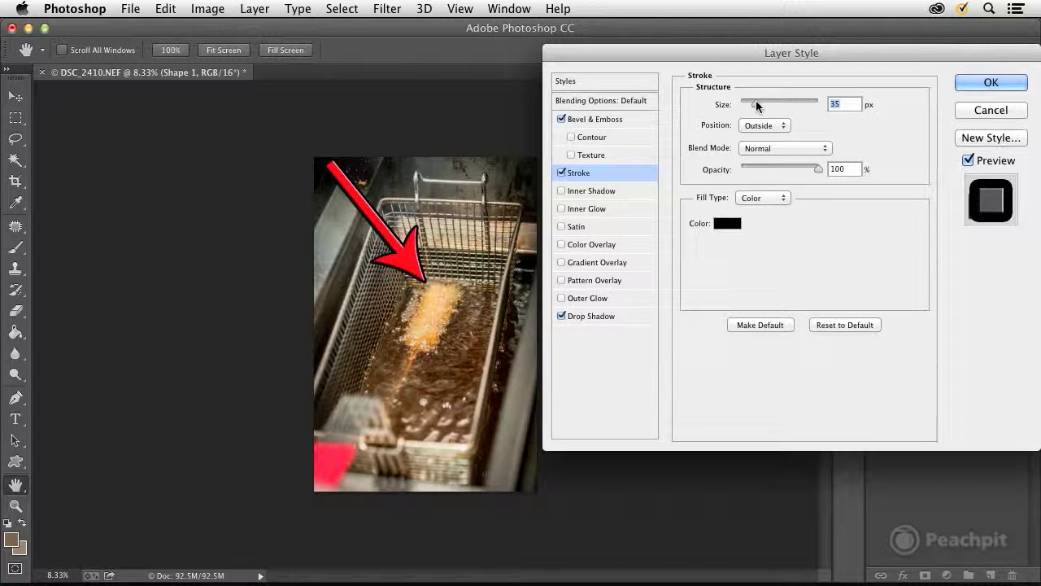
pyautogui.click(986, 83)
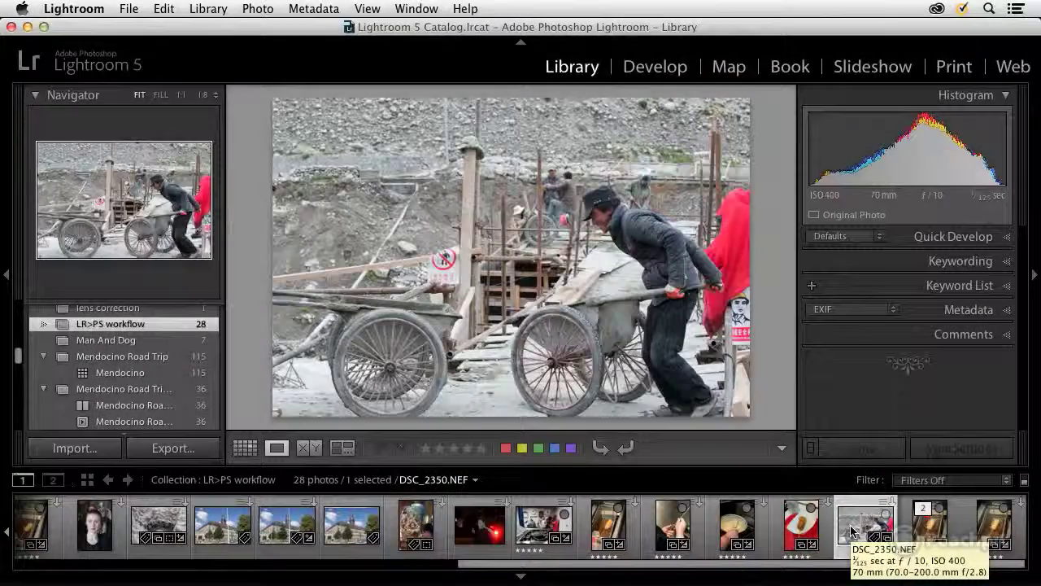
# Open the construction-site photo DSC_2350.NEF from Lightroom 5 in Photoshop CC.
pyautogui.rightClick(547, 240)
pyautogui.moveTo(577, 225)
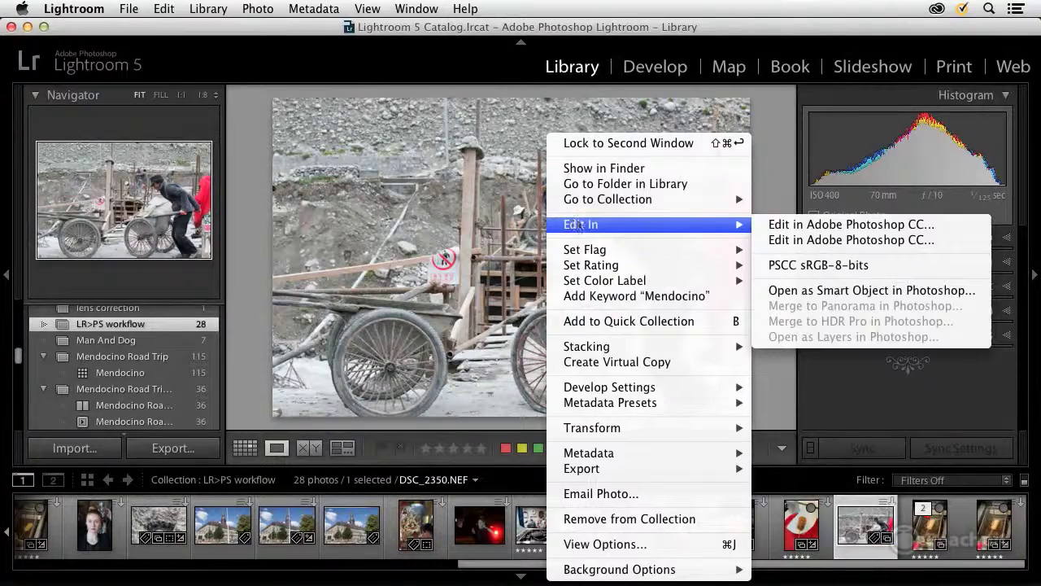
pyautogui.click(770, 225)
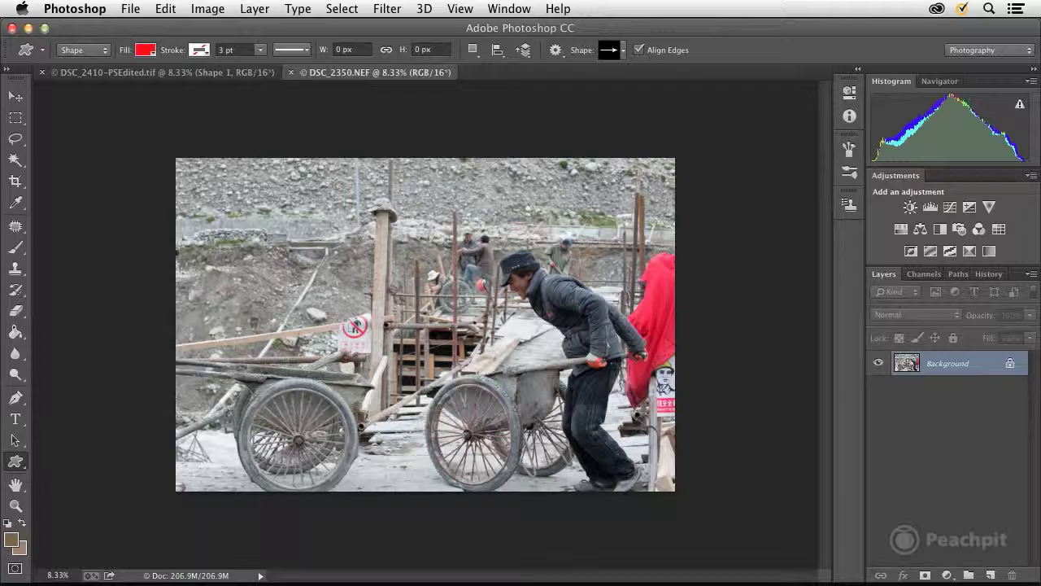
# Pick the jagged splat speech-bubble shape and drag it out over the photo's upper left.
pyautogui.click(624, 52)
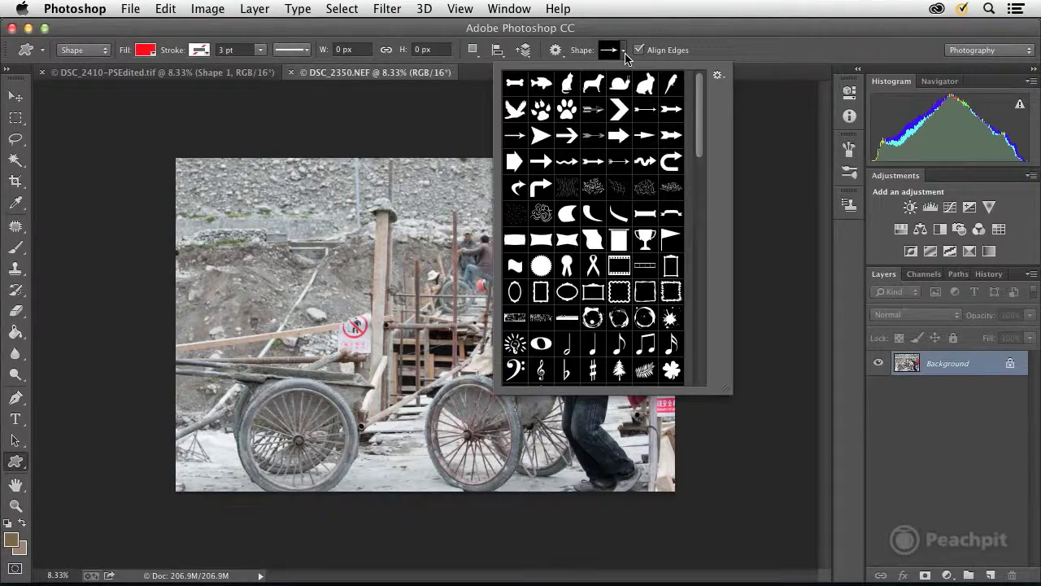
pyautogui.scroll(-10, 591, 301)
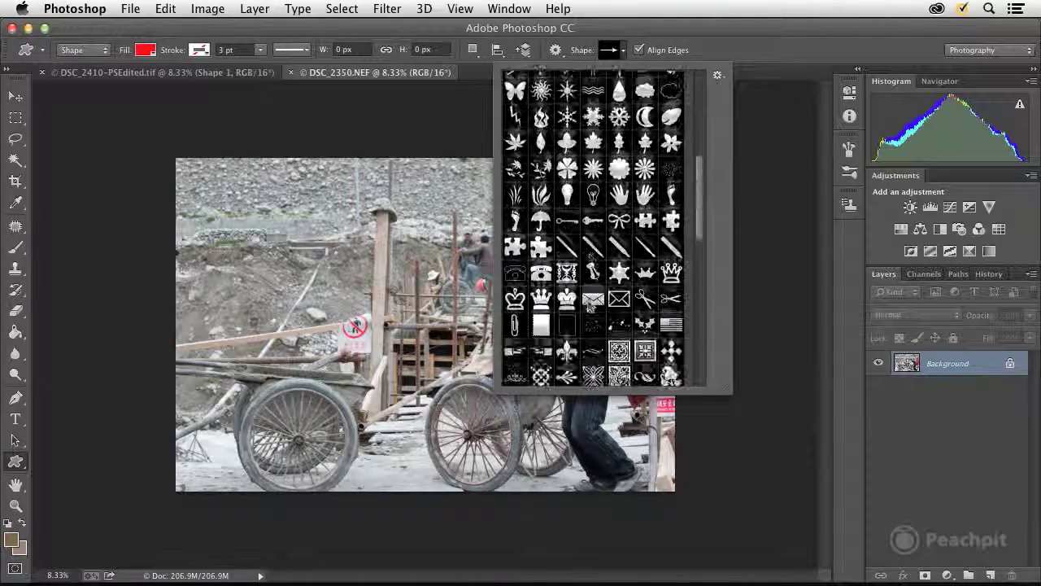
pyautogui.scroll(-5, 591, 303)
pyautogui.scroll(-4, 590, 306)
pyautogui.click(541, 313)
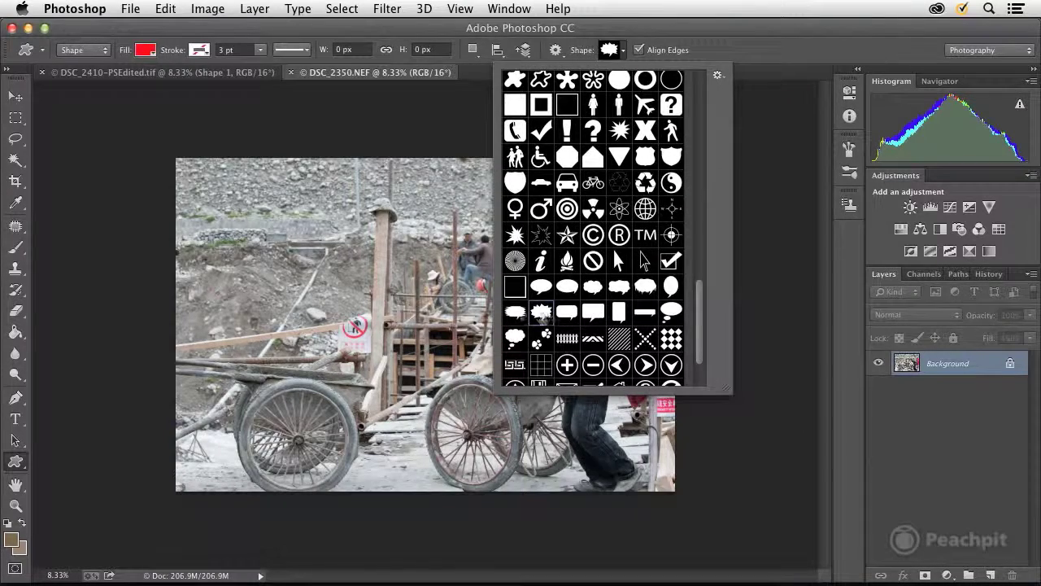
pyautogui.click(248, 176)
pyautogui.moveTo(248, 176)
pyautogui.mouseDown()
pyautogui.moveTo(431, 268)
pyautogui.moveTo(481, 317)
pyautogui.mouseUp()
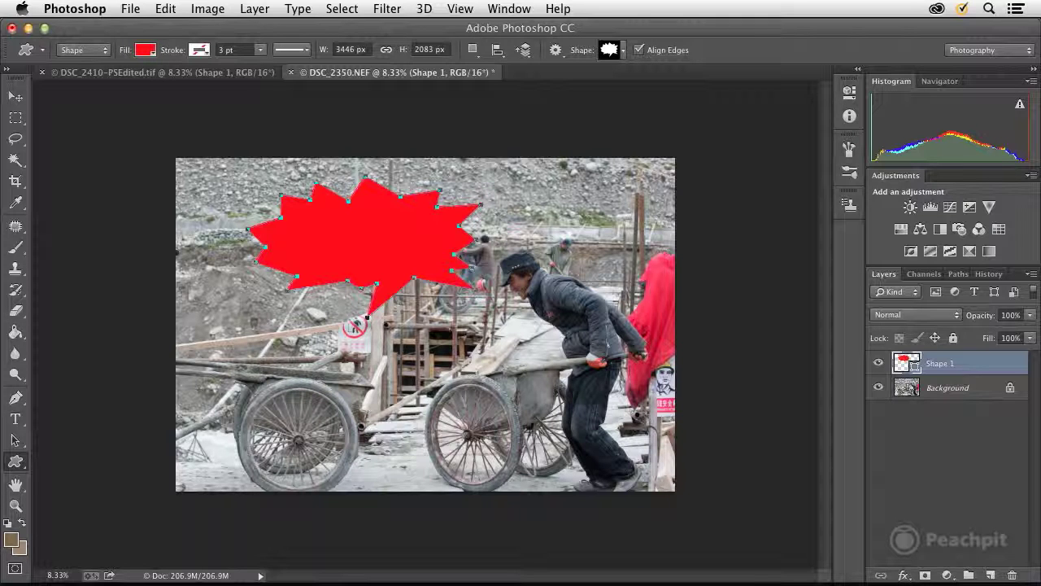
# Flip the speech bubble horizontally and move it up and right, near the man's head.
pyautogui.click(165, 8)
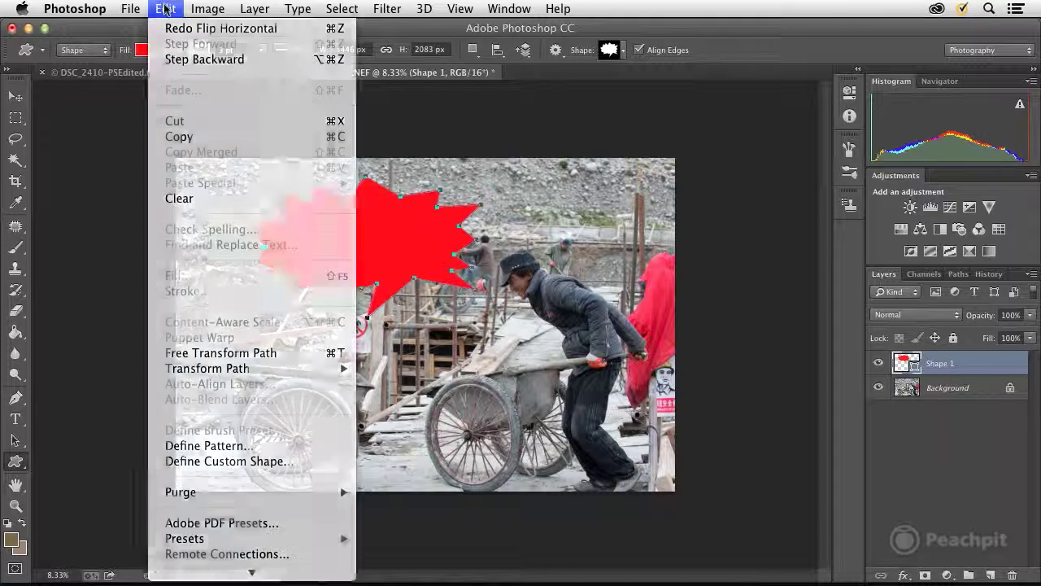
pyautogui.moveTo(277, 372)
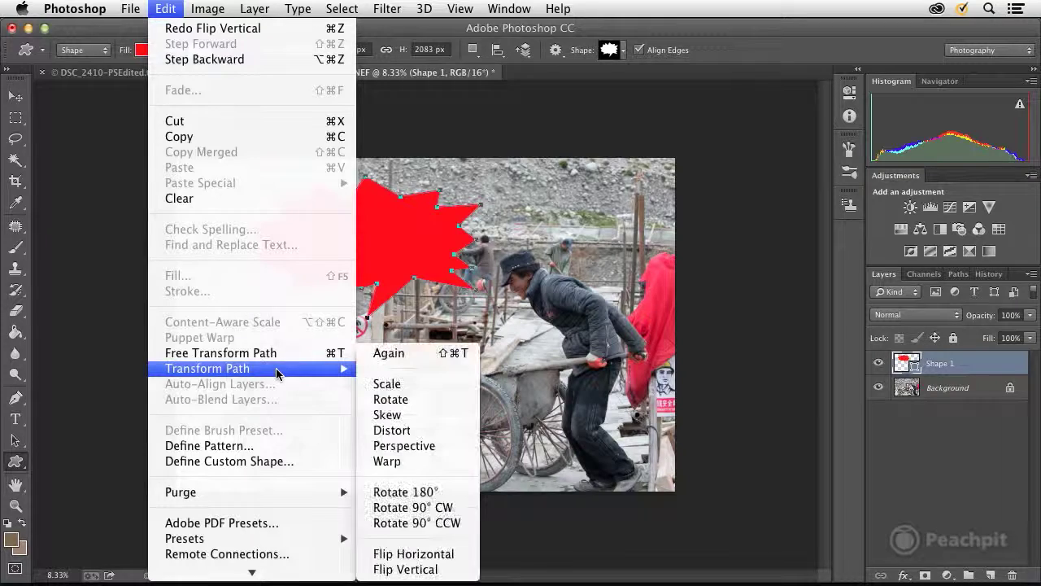
pyautogui.click(446, 553)
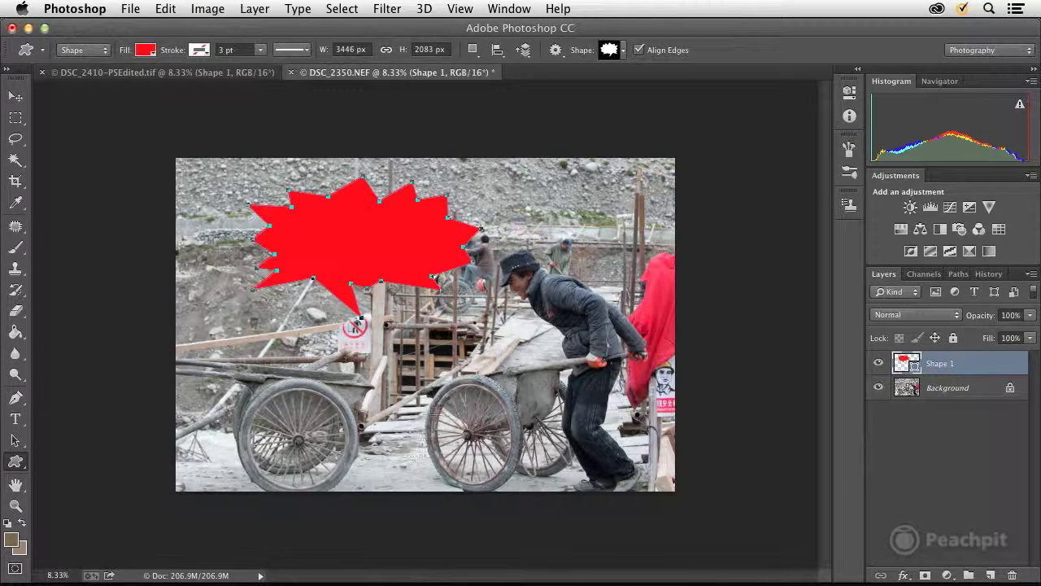
pyautogui.press('v')
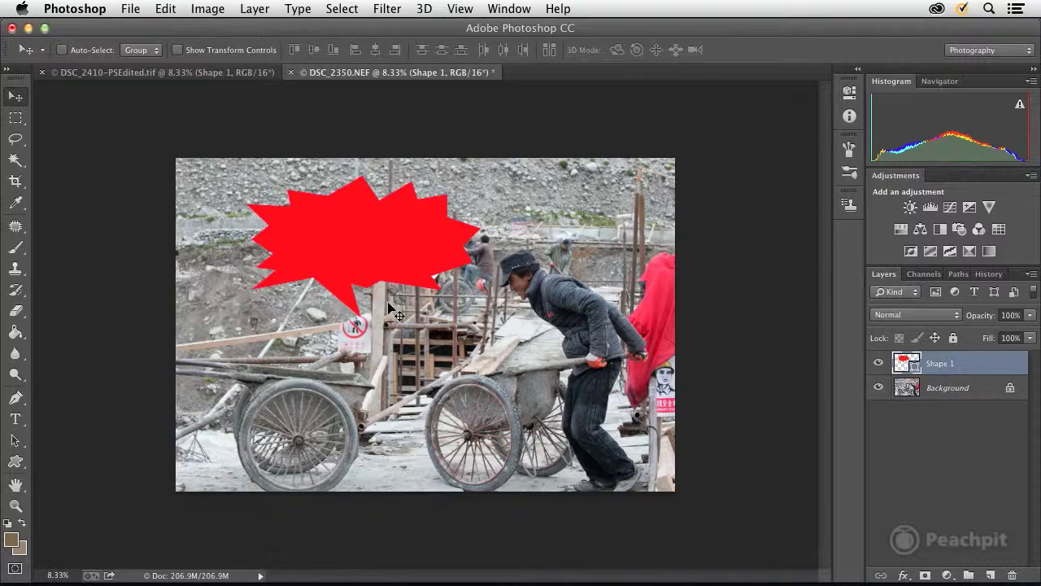
pyautogui.moveTo(379, 266); pyautogui.dragTo(422, 245)
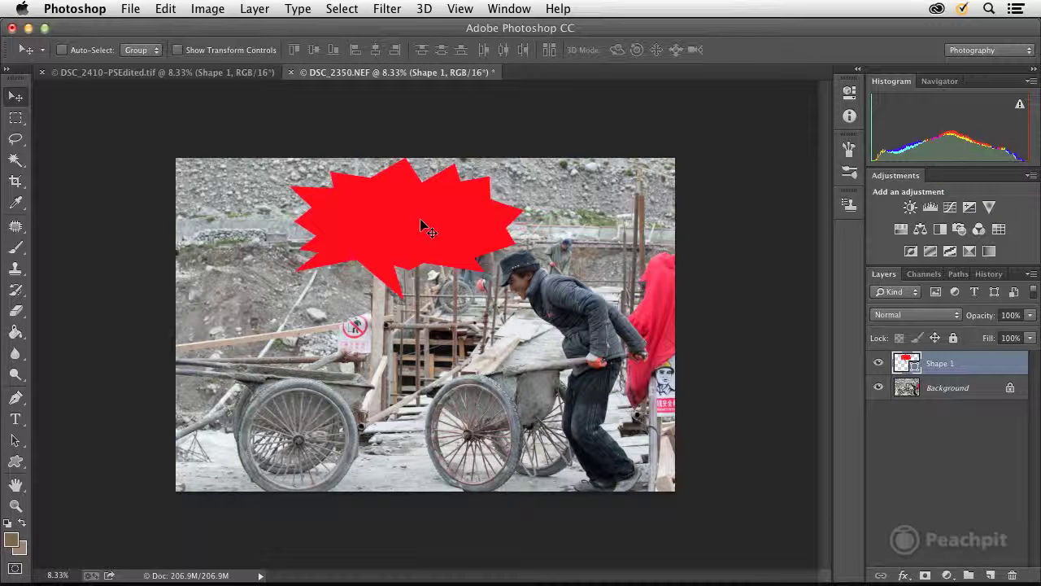
# Select the Horizontal Type tool and set the text colour to near-white eeebe0.
pyautogui.click(16, 419)
pyautogui.click(24, 421)
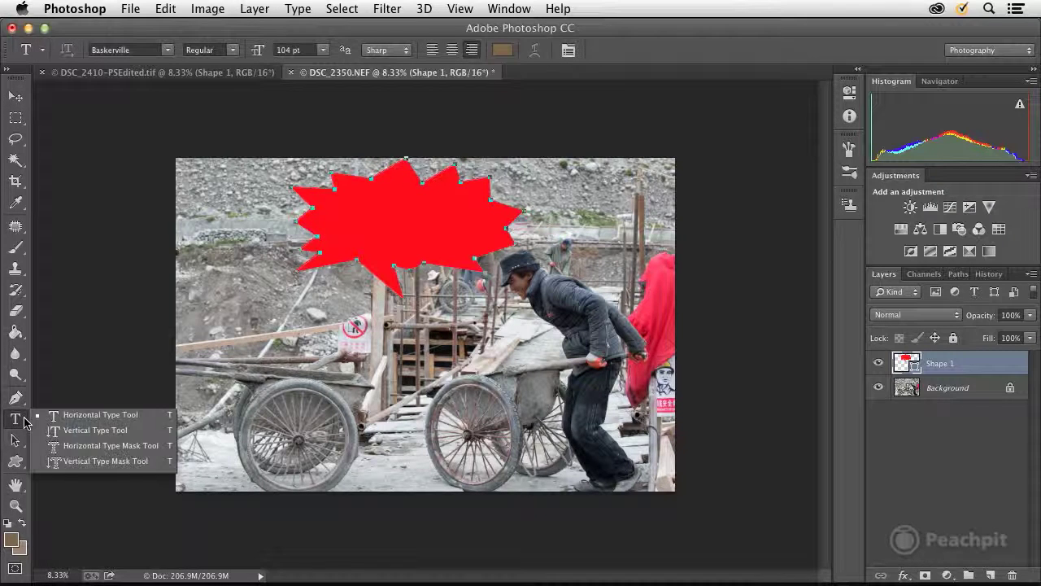
pyautogui.click(60, 417)
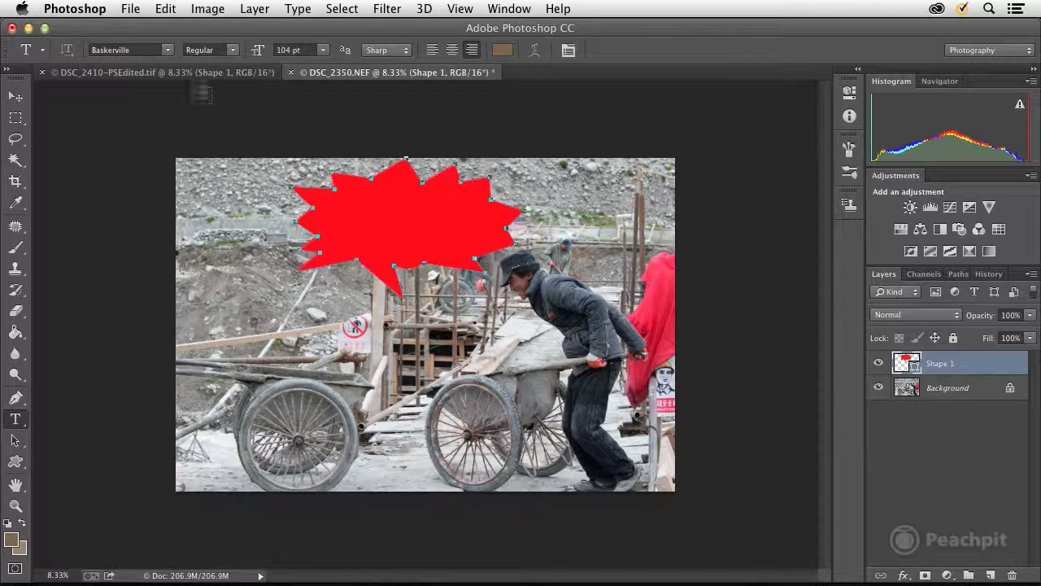
pyautogui.click(503, 50)
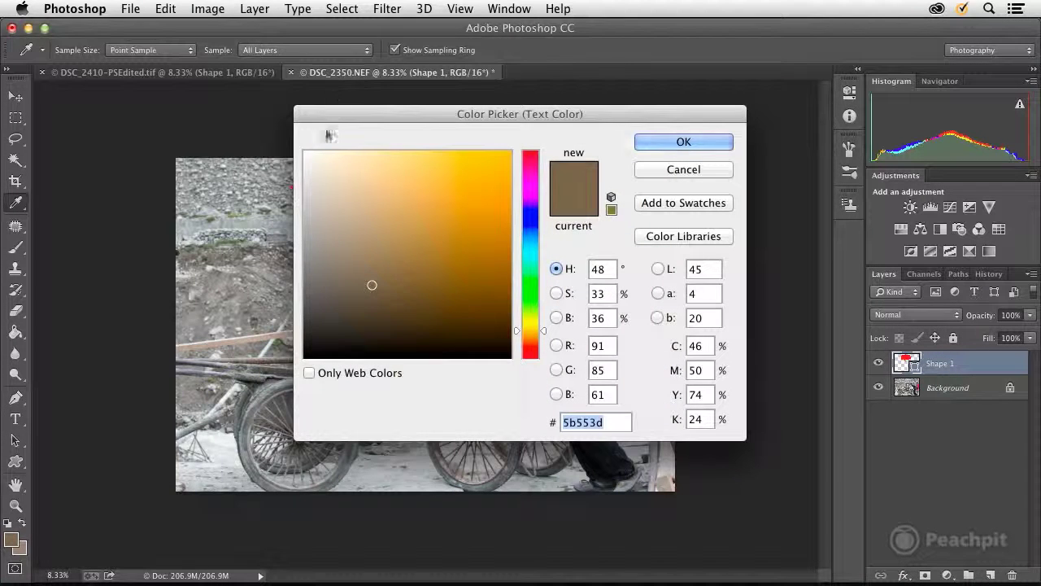
pyautogui.click(317, 163)
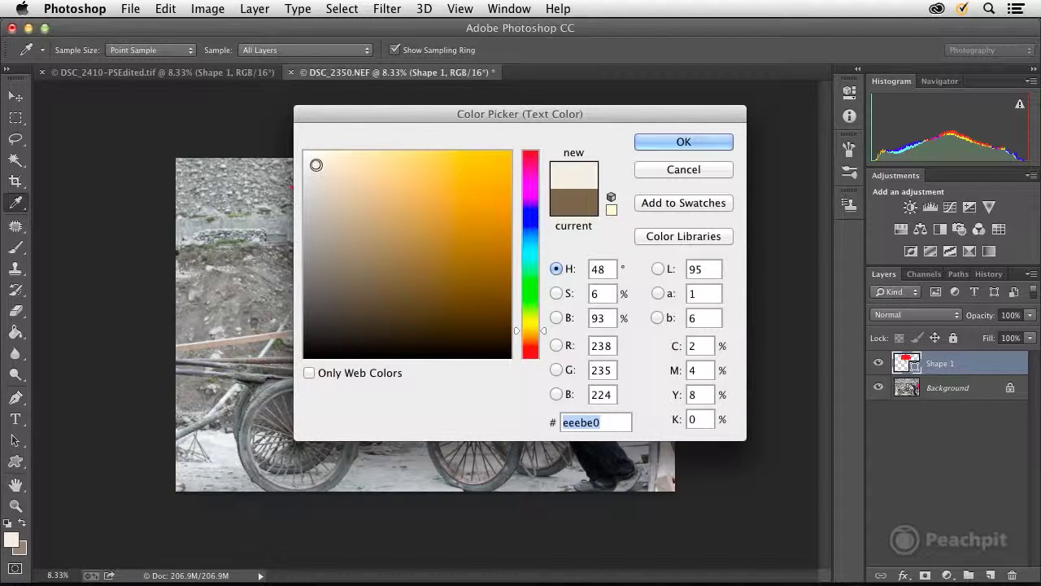
pyautogui.click(658, 142)
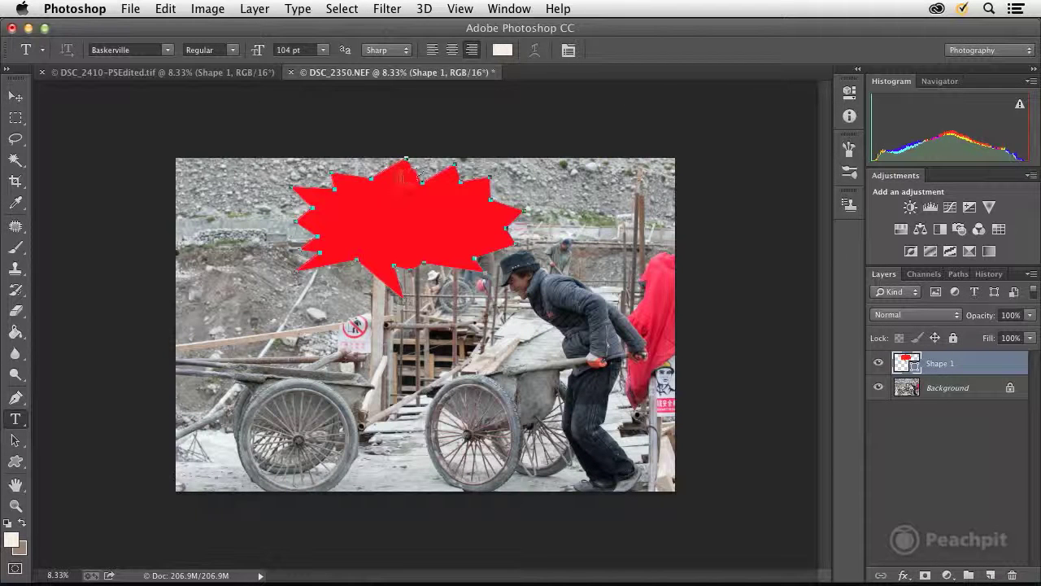
# Type 'Wow! This is heavy. Can you help me?' inside the bubble, commit it, and select Shape 1.
pyautogui.click(345, 201)
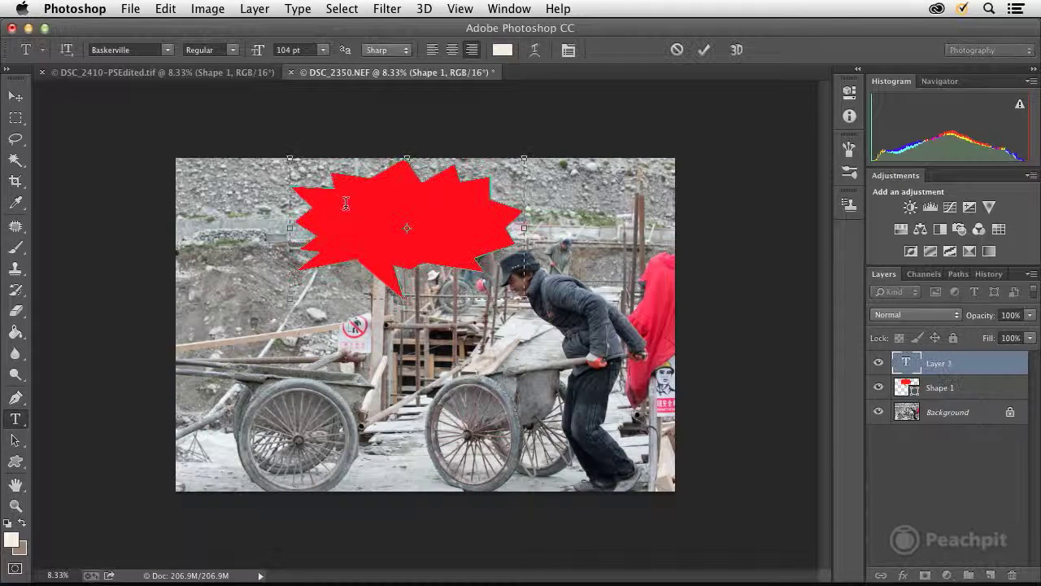
pyautogui.write('Wow!  This is heavy')
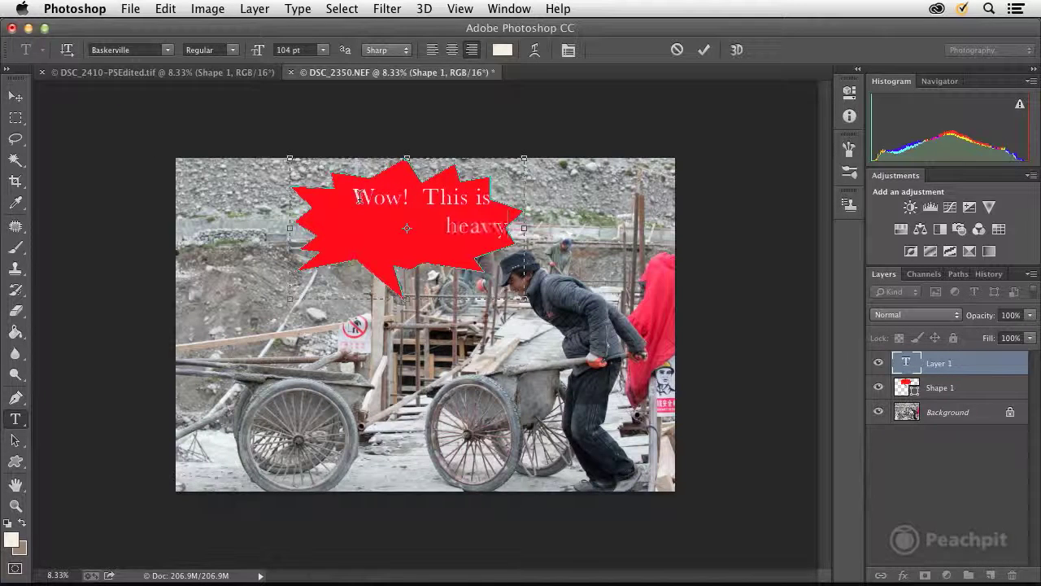
pyautogui.write('. Cau you help me?')
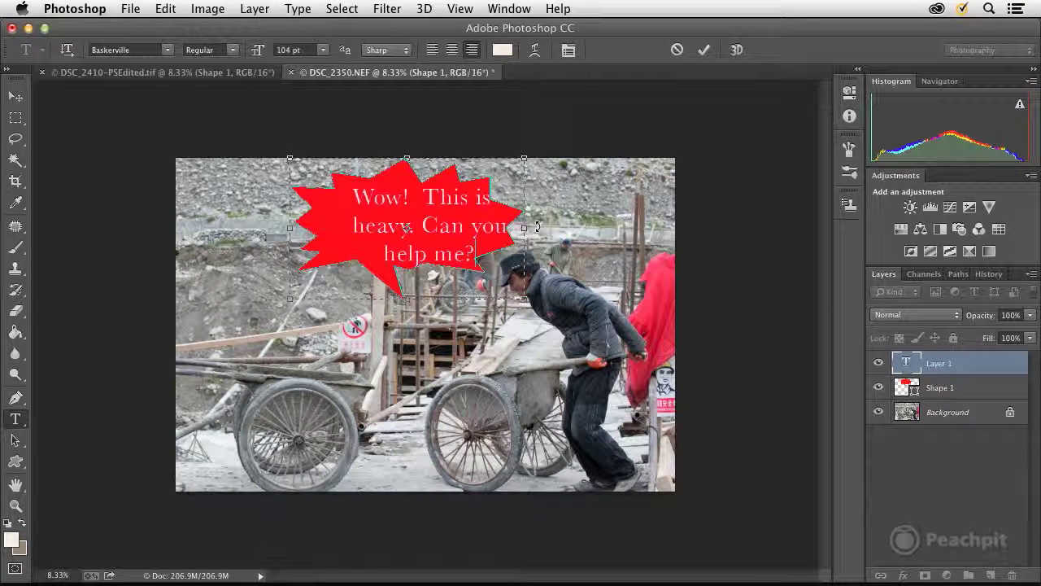
pyautogui.click(705, 50)
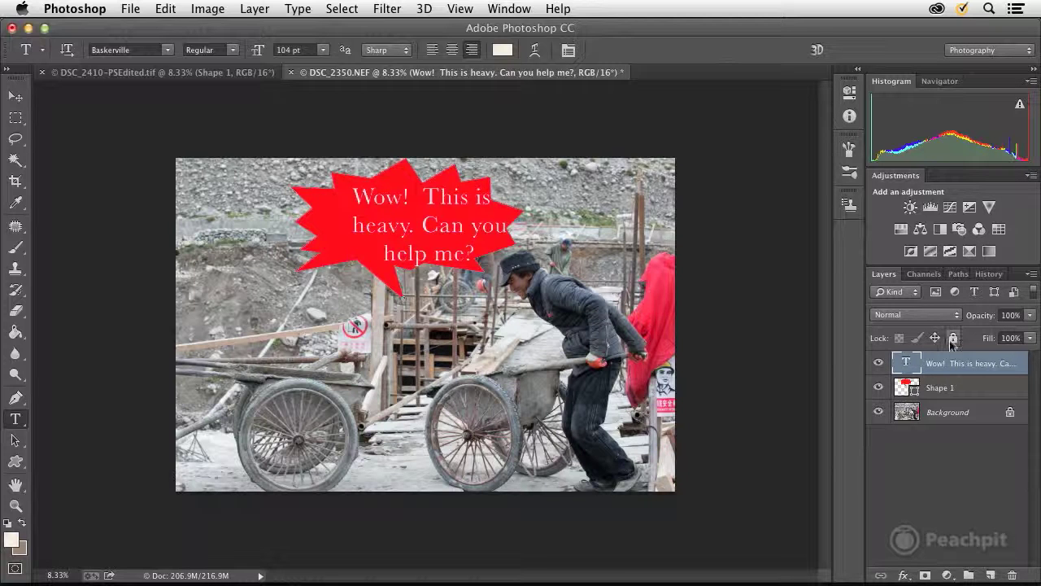
pyautogui.click(951, 388)
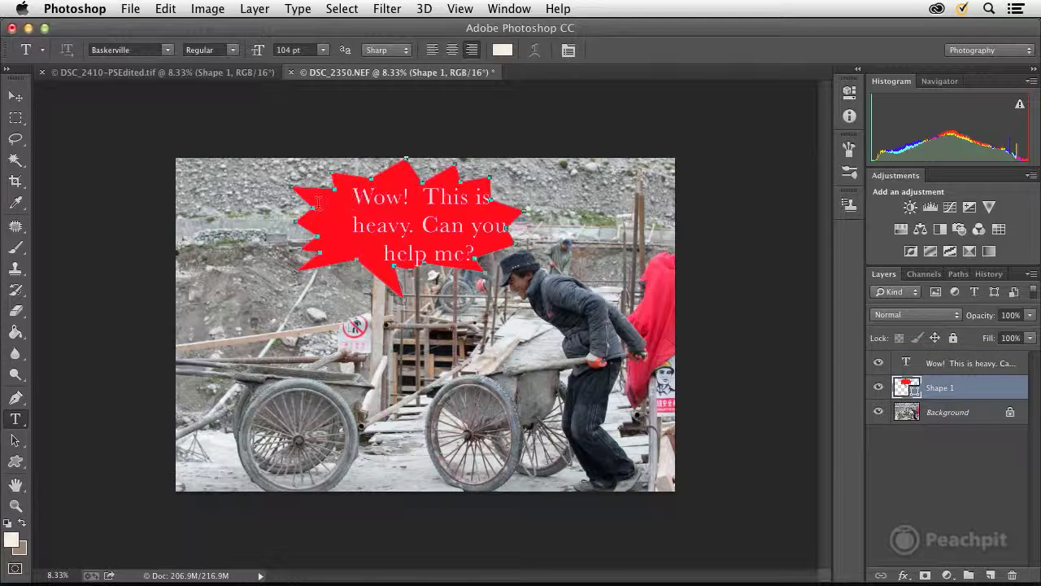